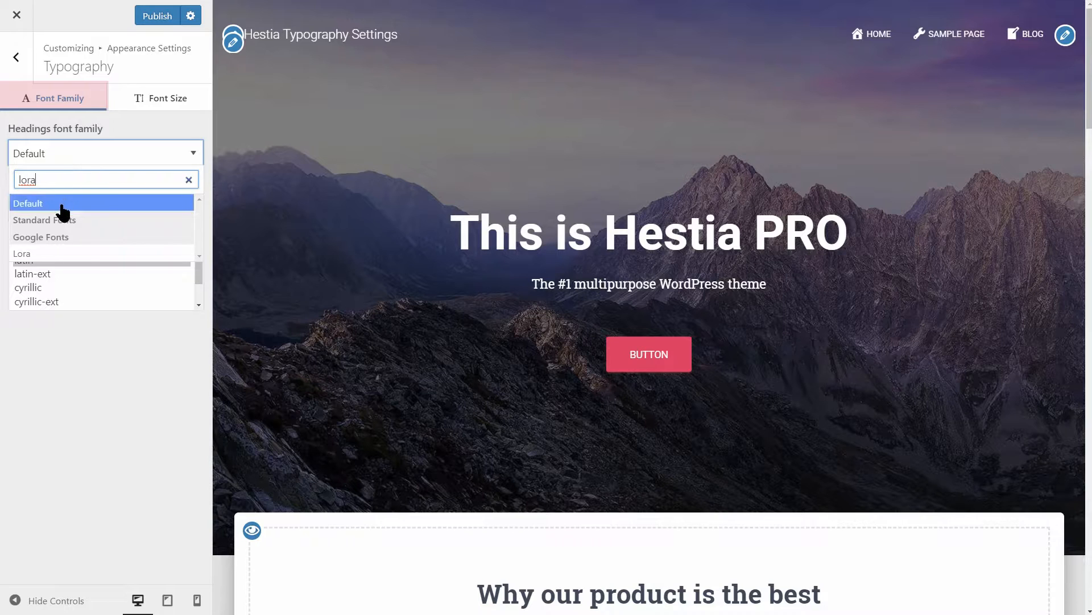
Search the body font list for "merri" and keep both the headings and body font families on Default.
left_click(61, 206)
type("merri")
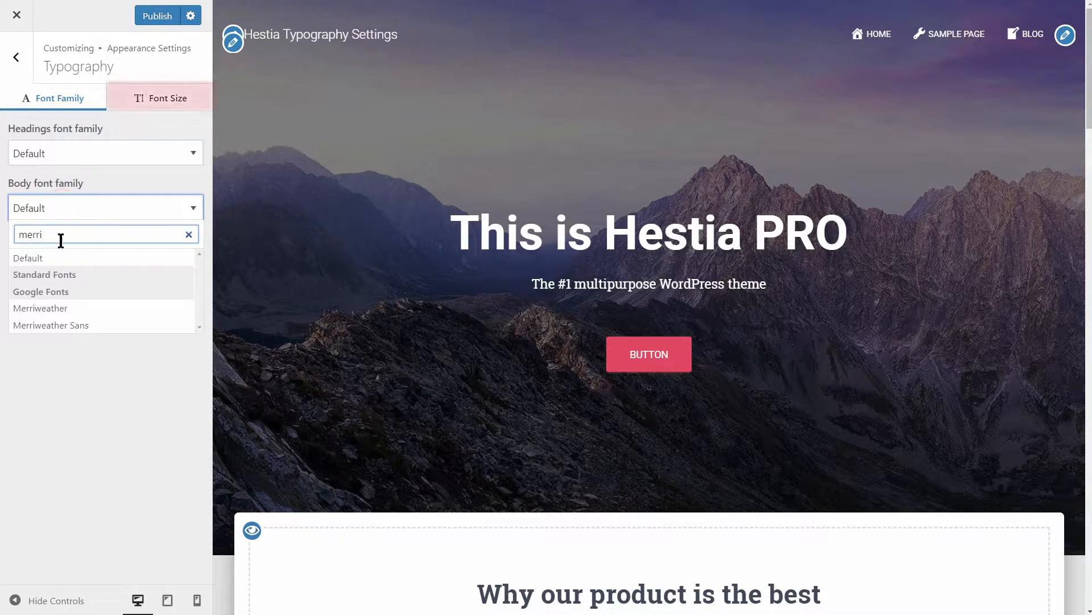
left_click(63, 258)
Set the Posts & Pages title font size to +5 and look through the remaining font size options.
left_click(151, 101)
mouse_move(80, 188)
left_mouse_down()
mouse_move(66, 190)
mouse_move(83, 191)
left_mouse_up()
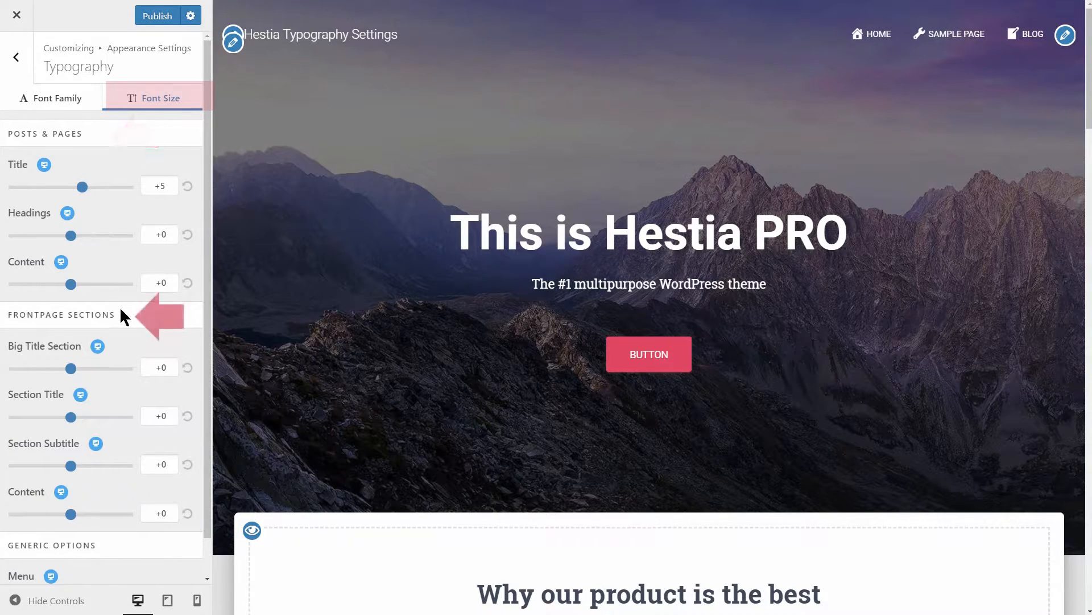
left_click_drag(204, 313, 208, 404)
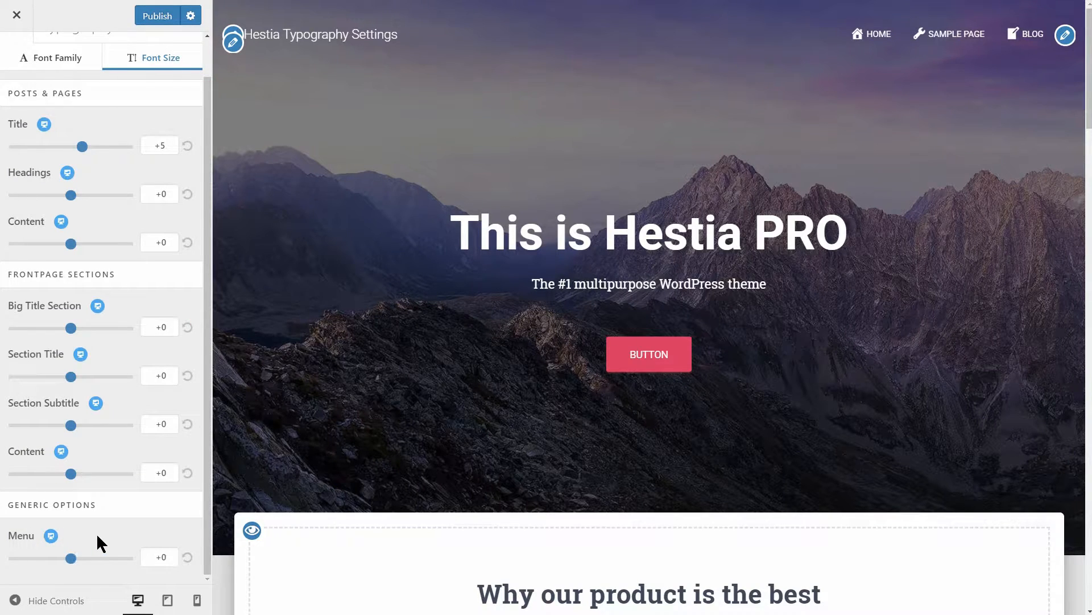
left_click_drag(206, 375, 195, 210)
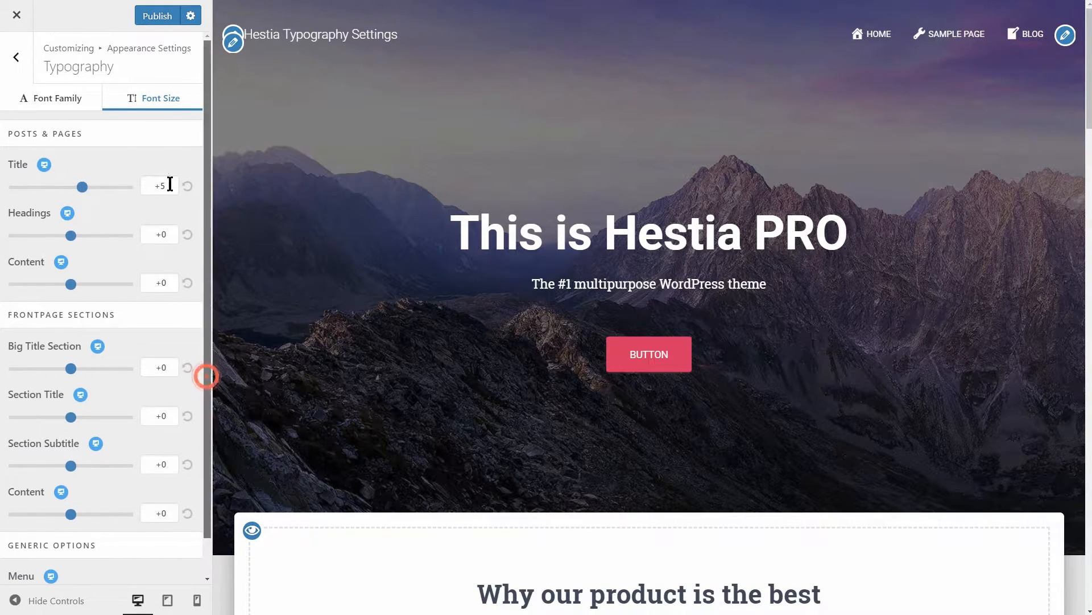
Examine the headings and body font family choices by searching "lora" and "merri", keep Default for both, and check the latin font subset.
left_click(43, 105)
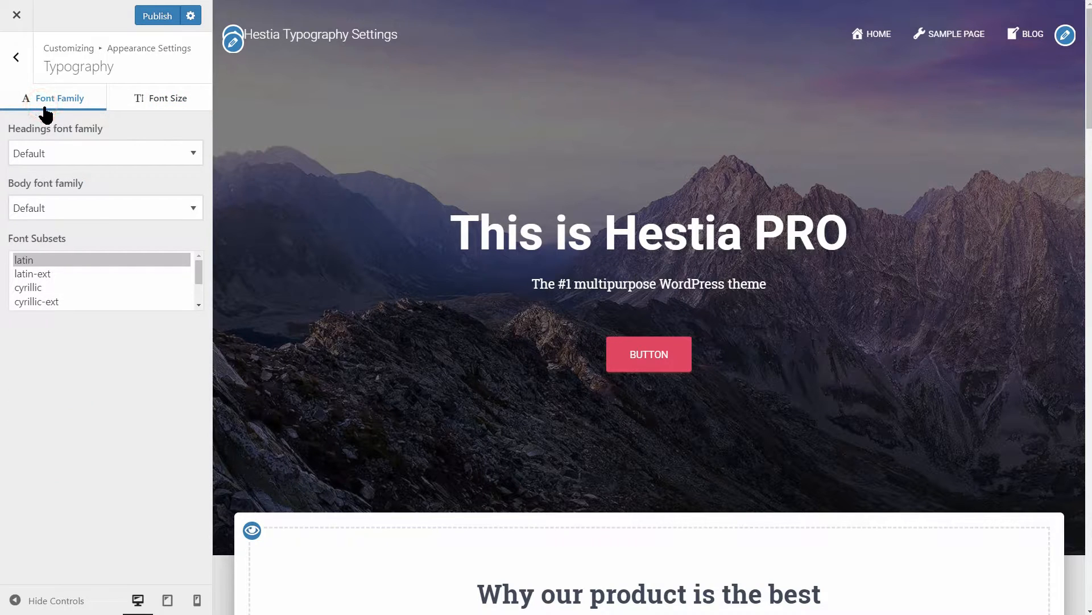
left_click(192, 153)
type("lora")
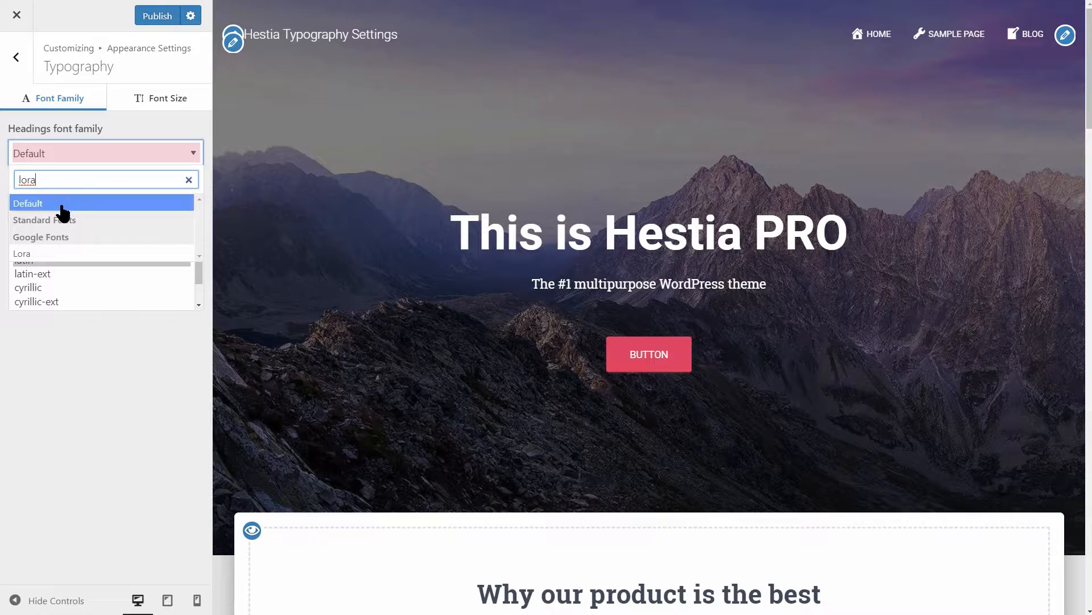
left_click(63, 211)
left_click(154, 211)
type("merri")
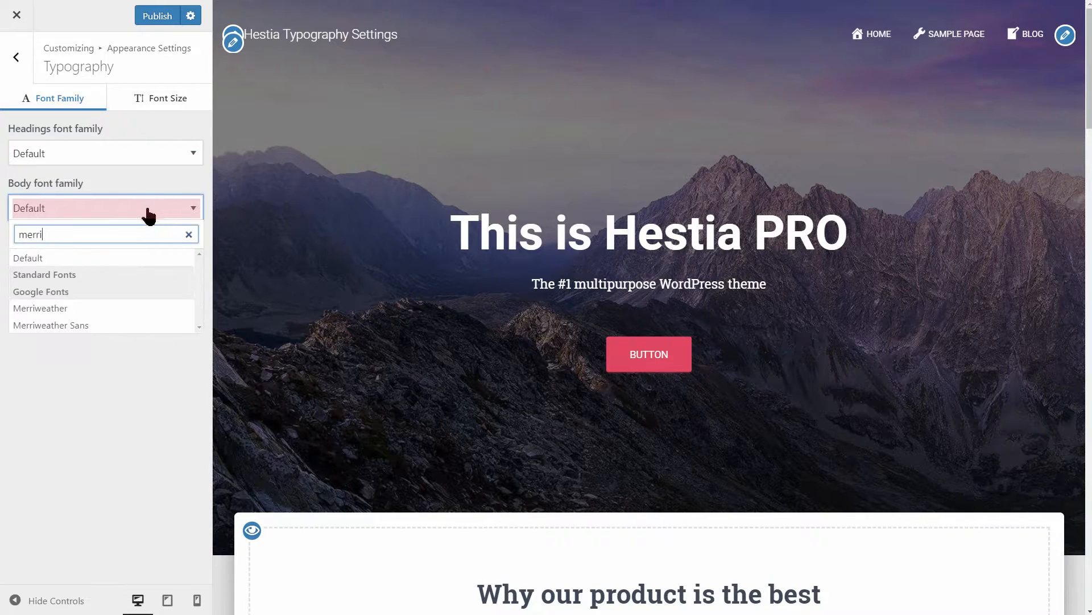
left_click(38, 254)
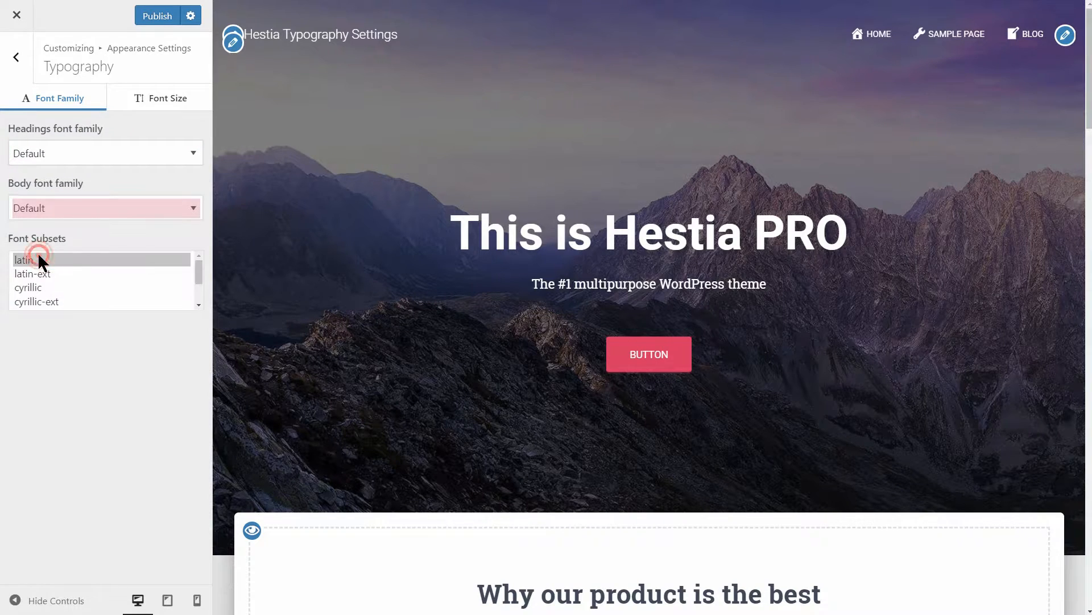
left_click(132, 261)
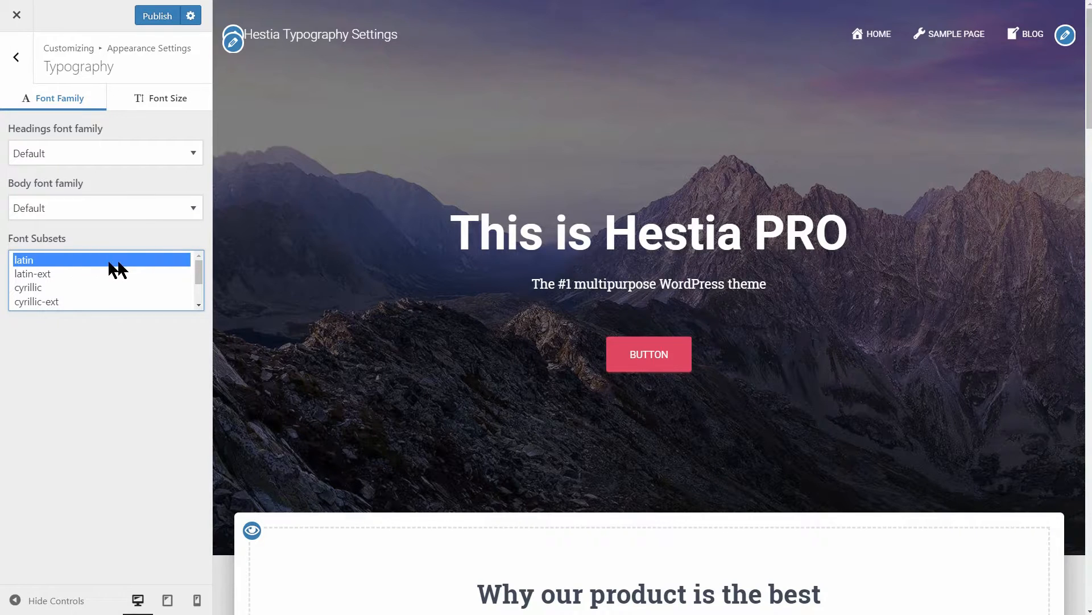
mouse_move(199, 272)
left_mouse_down()
mouse_move(201, 297)
mouse_move(202, 261)
left_mouse_up()
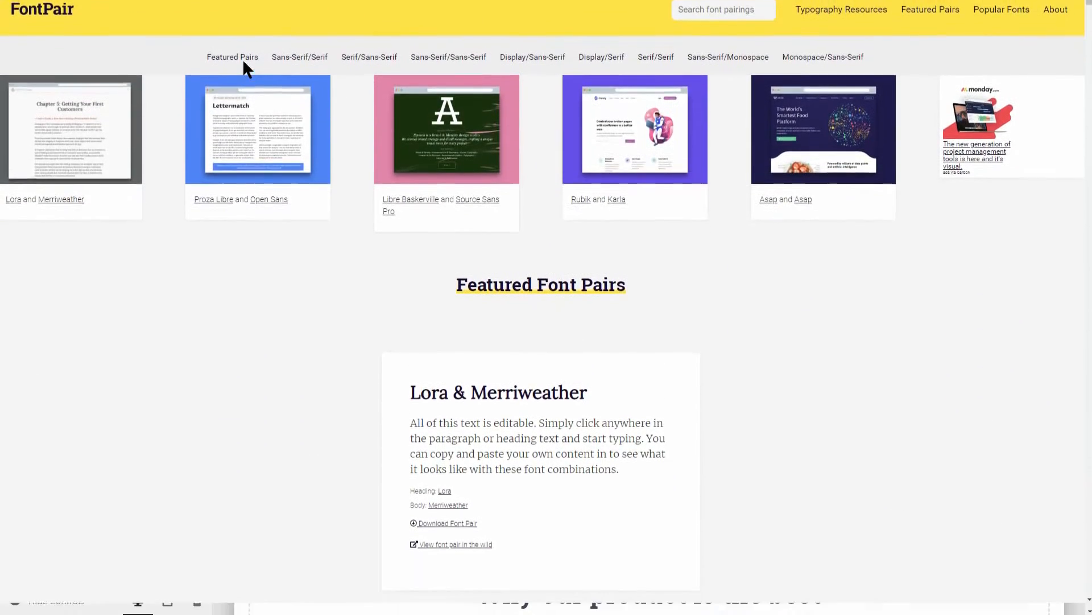
View the featured pairs on FontPair and, back in the theme typography settings, set the headings font to Lora and the body font to Merriweather.
left_click(244, 75)
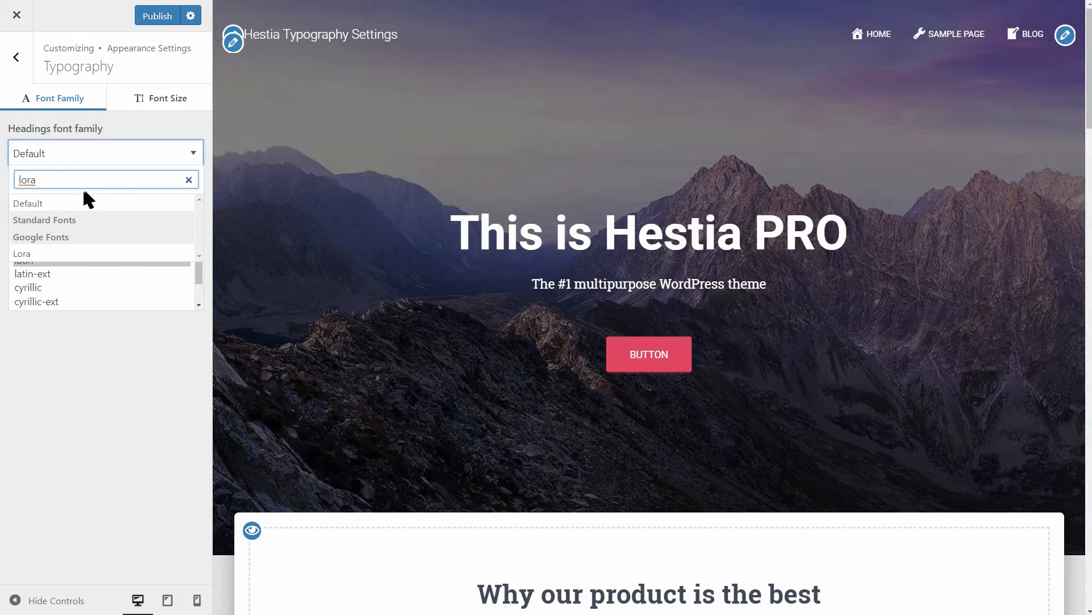
left_click(65, 254)
left_click(80, 210)
type("merri")
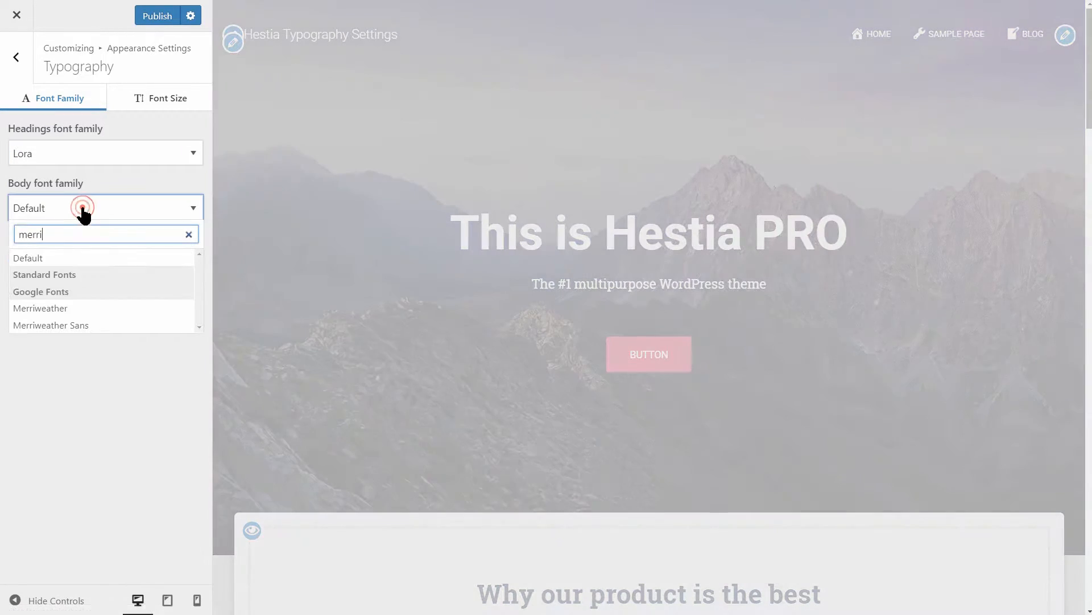
left_click(61, 308)
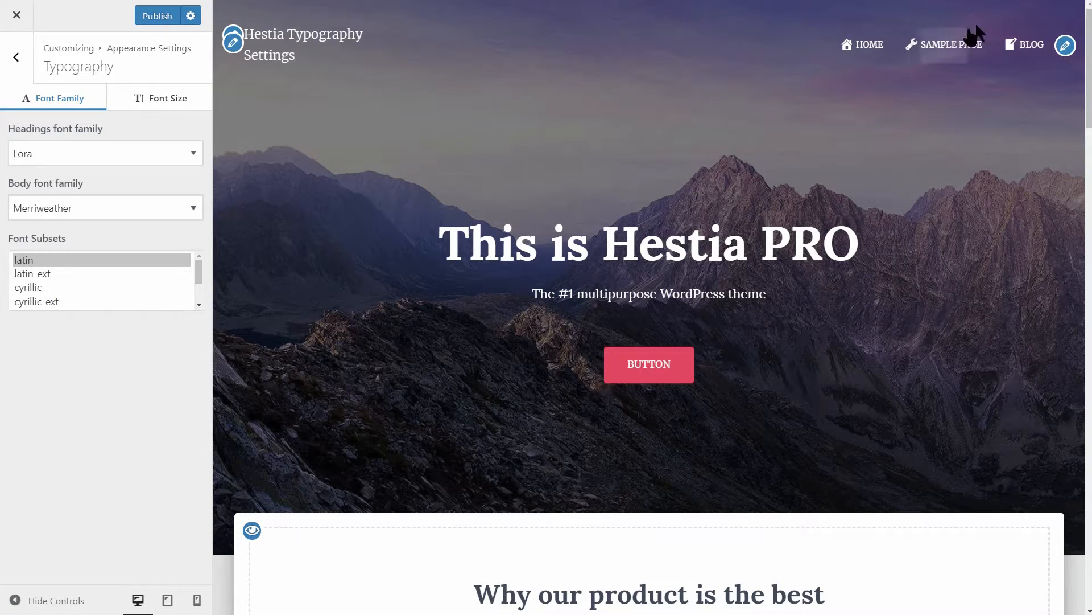
Open the Sample Page in the preview and compare its headings in the Default font and in Lora.
left_click(956, 48)
left_click(188, 152)
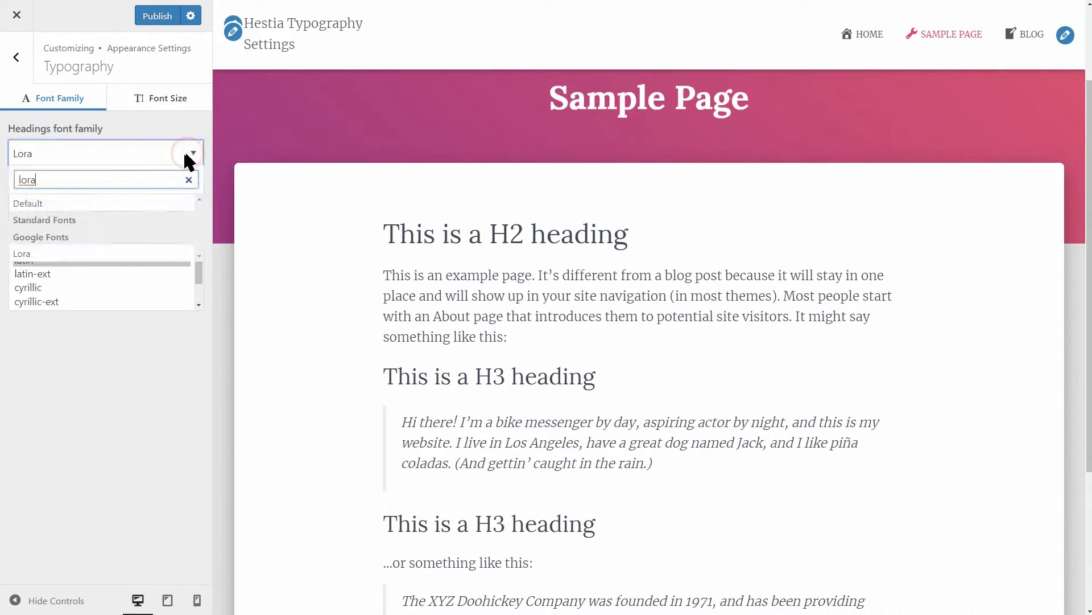
left_click(100, 206)
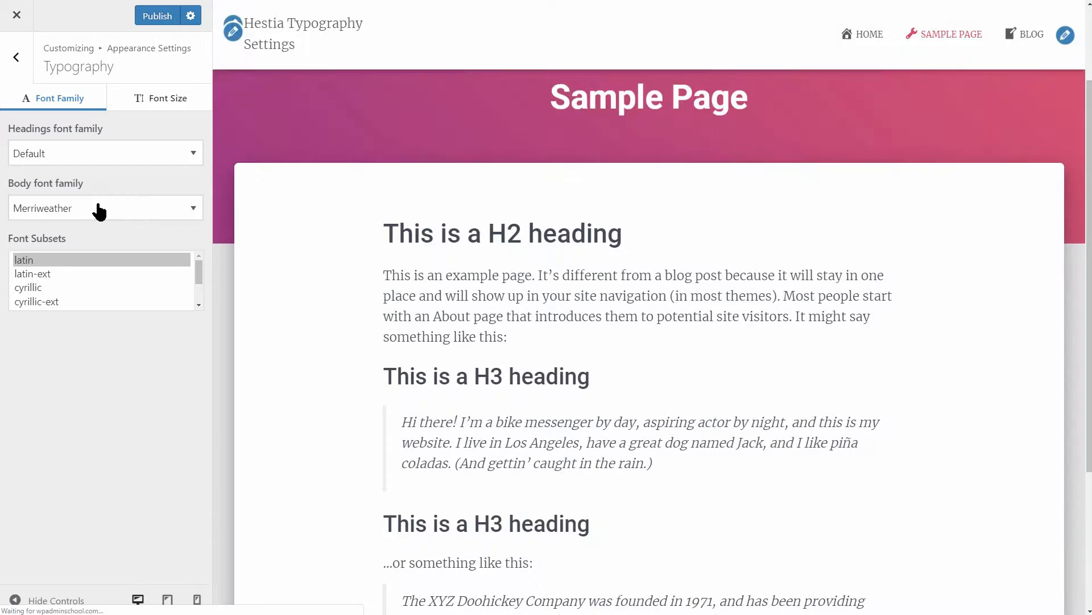
left_click(103, 164)
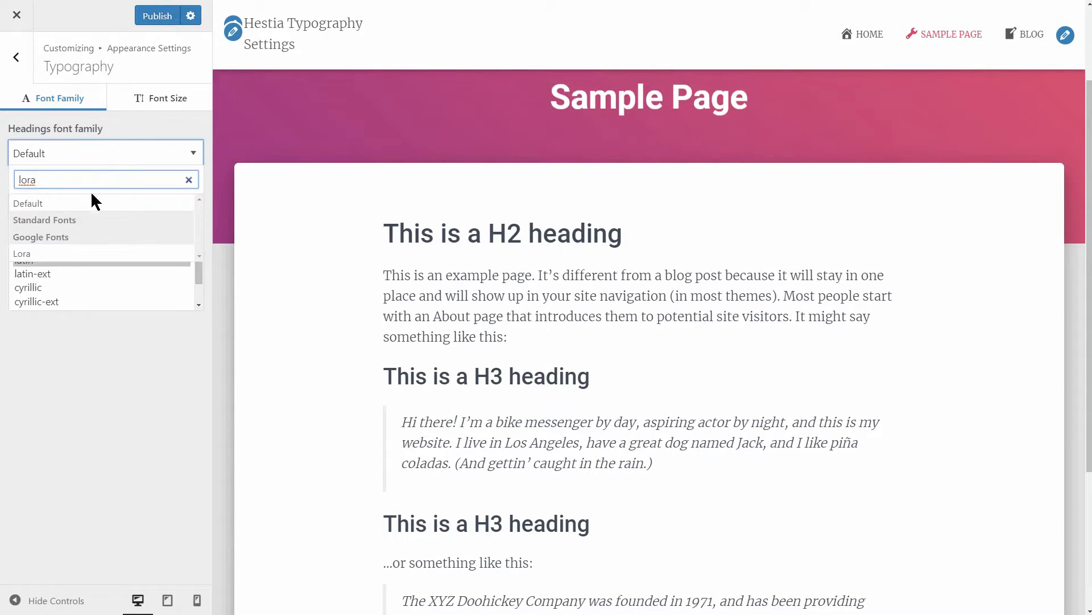
left_click(76, 250)
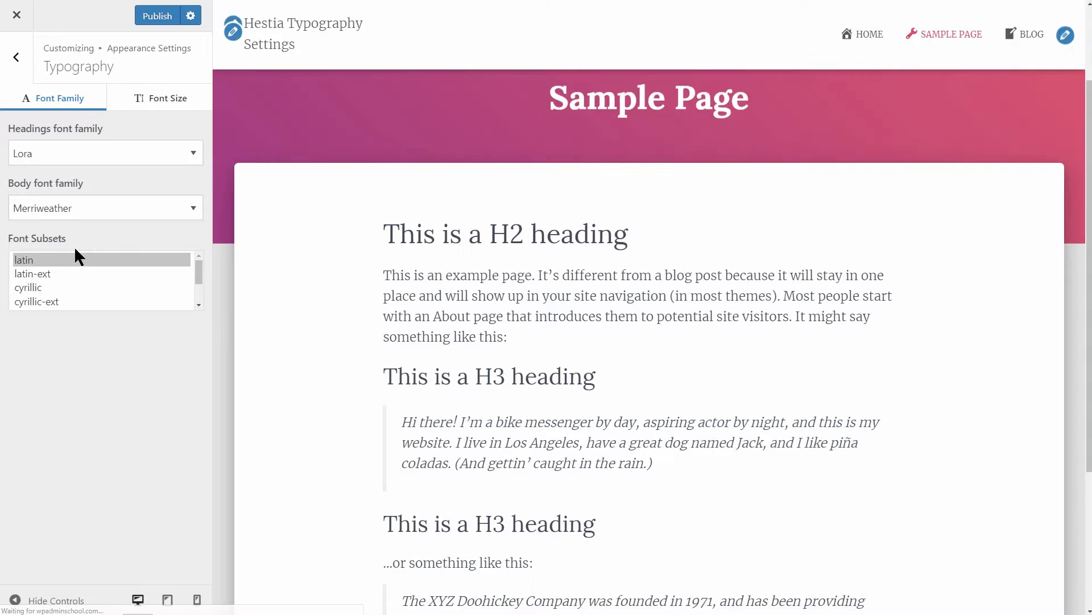
Switch the body font family to Default for comparison and return it to Merriweather.
left_click(106, 213)
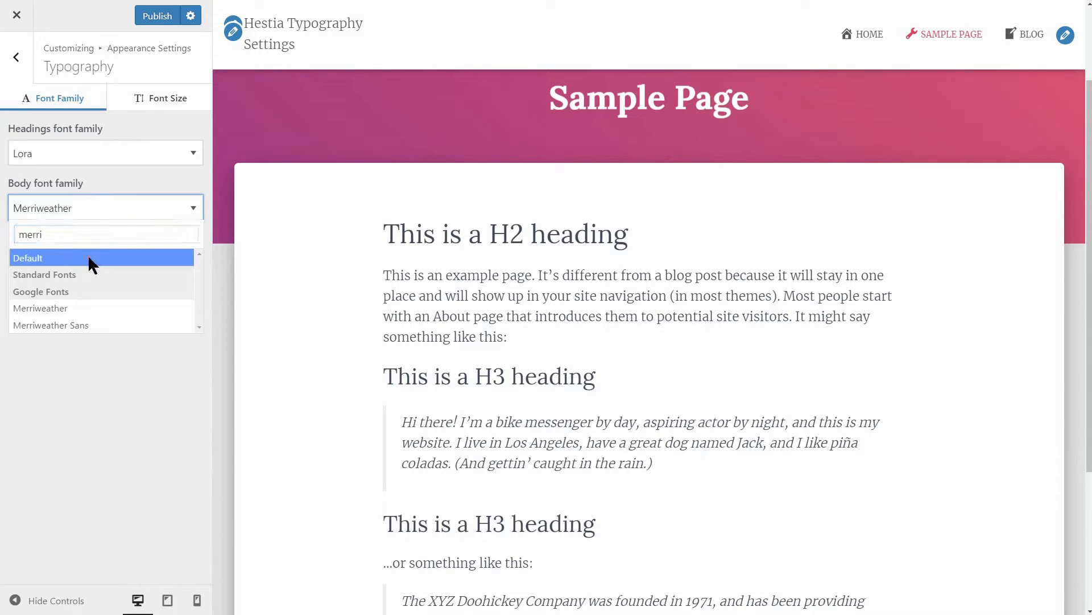
left_click(88, 254)
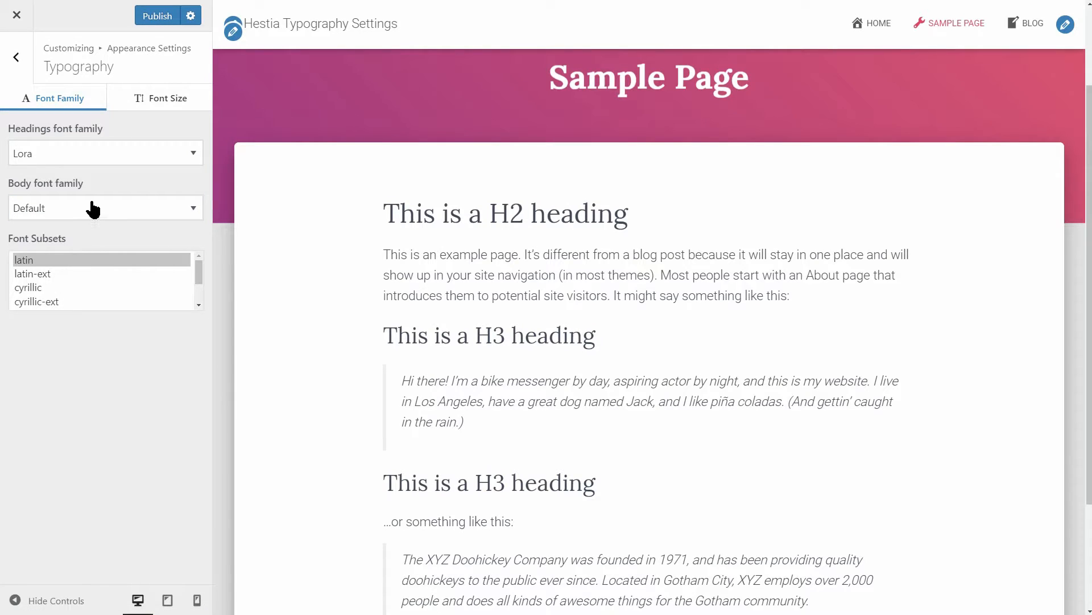
left_click(92, 209)
left_click(81, 307)
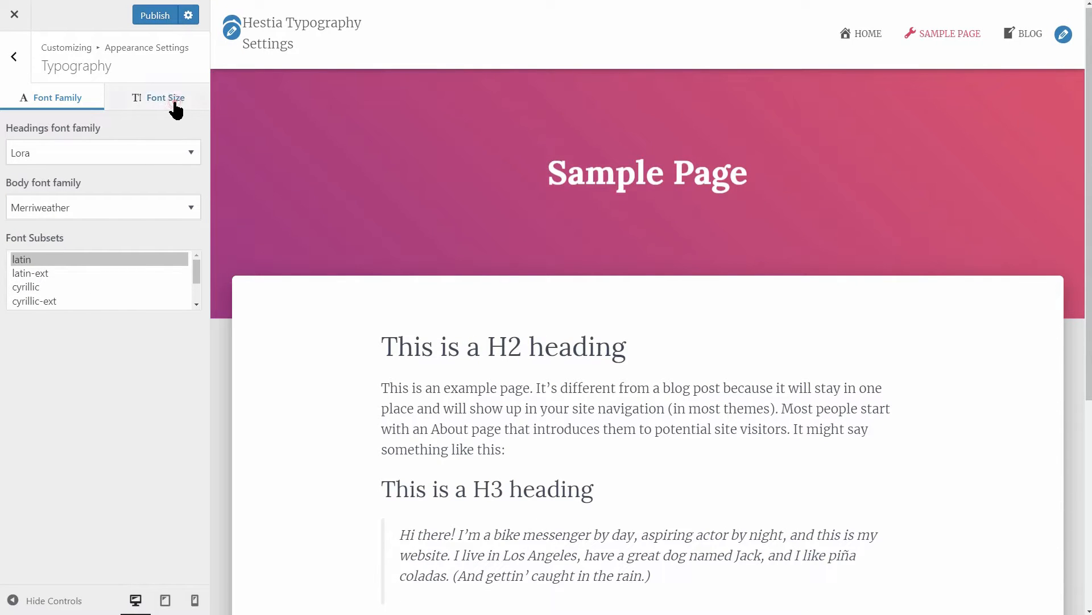
Set the Posts & Pages font sizes to +7 for title, +7 for headings and -3 for content, and publish the changes.
left_click(176, 108)
mouse_move(83, 193)
left_mouse_down()
mouse_move(74, 190)
mouse_move(86, 194)
left_mouse_up()
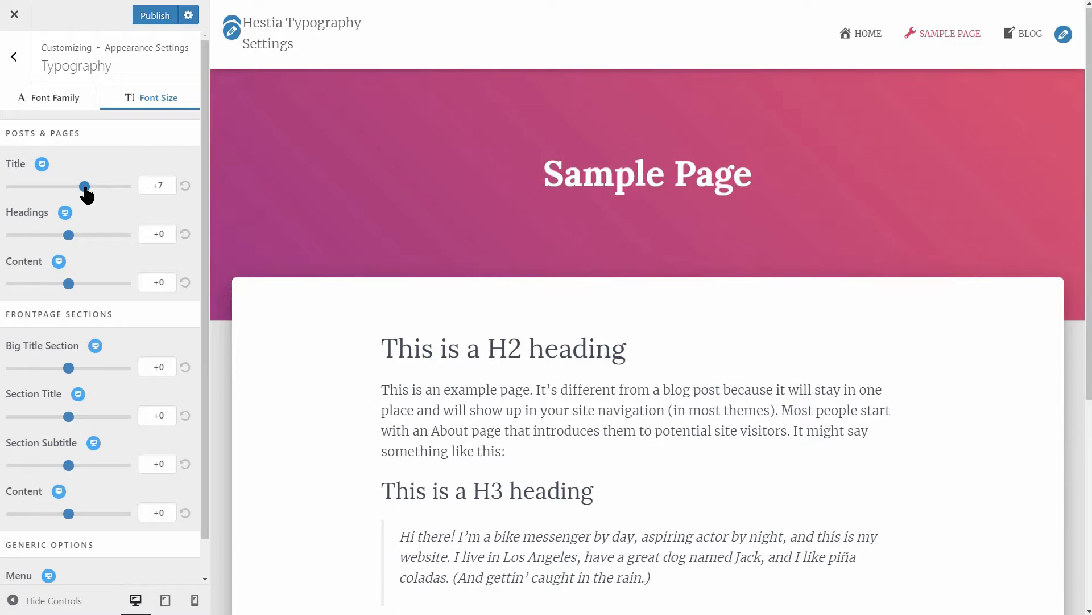
mouse_move(87, 195)
left_mouse_down()
mouse_move(57, 195)
mouse_move(113, 195)
mouse_move(86, 198)
left_mouse_up()
mouse_move(71, 237)
left_mouse_down()
mouse_move(56, 237)
mouse_move(85, 242)
left_mouse_up()
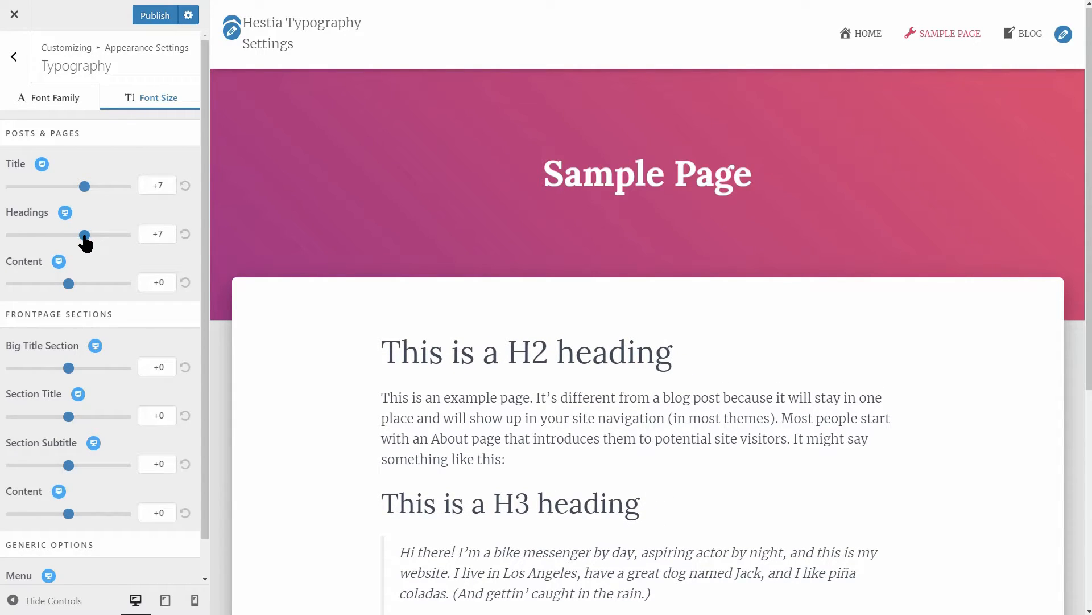
left_click_drag(68, 284, 62, 290)
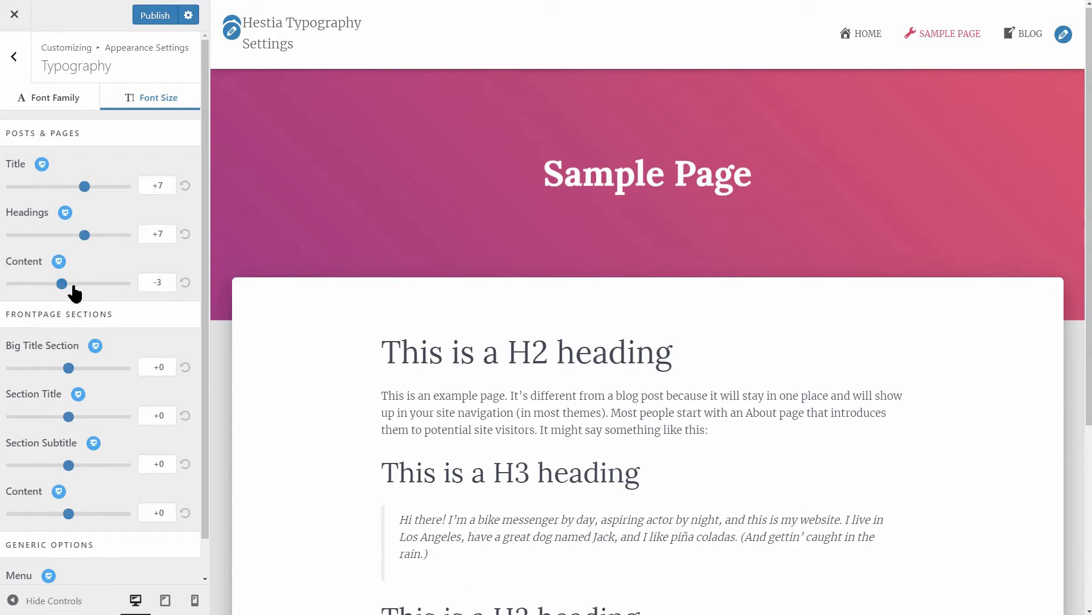
left_click(165, 20)
Return the preview to the front page and change the Big Title Section's title to "This is the Hestia PRO Theme".
left_click_drag(203, 182, 206, 265)
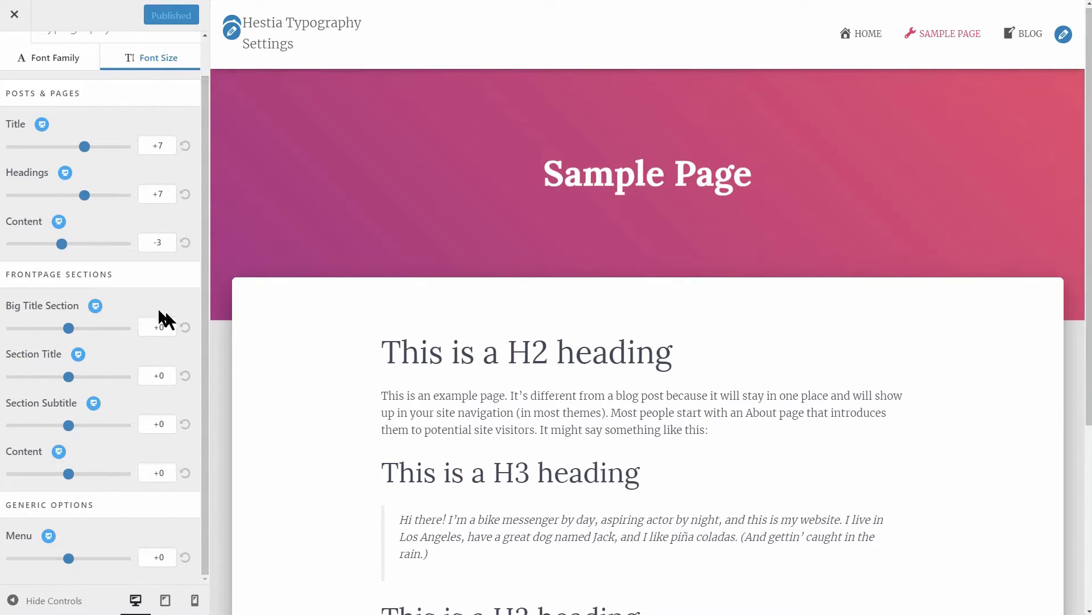
left_click(310, 21)
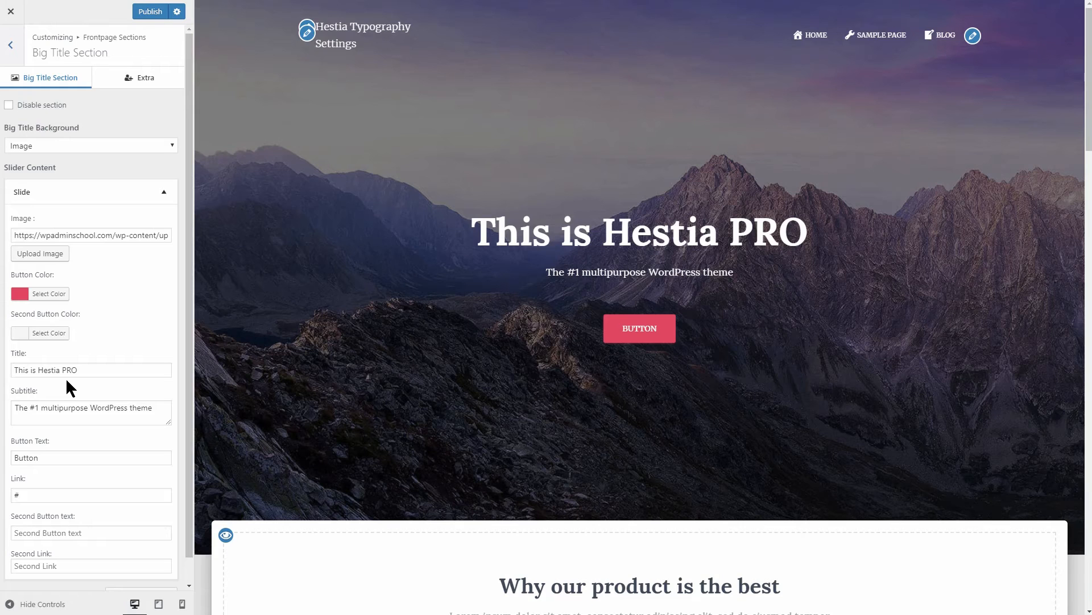
left_click(37, 370)
type("the")
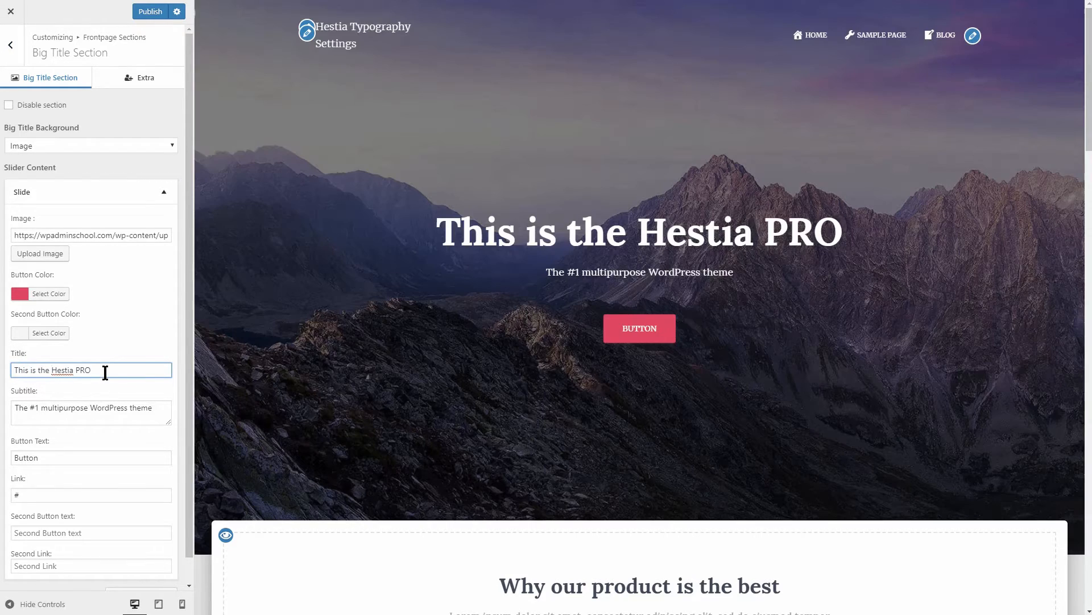
left_click(105, 372)
type("Theme")
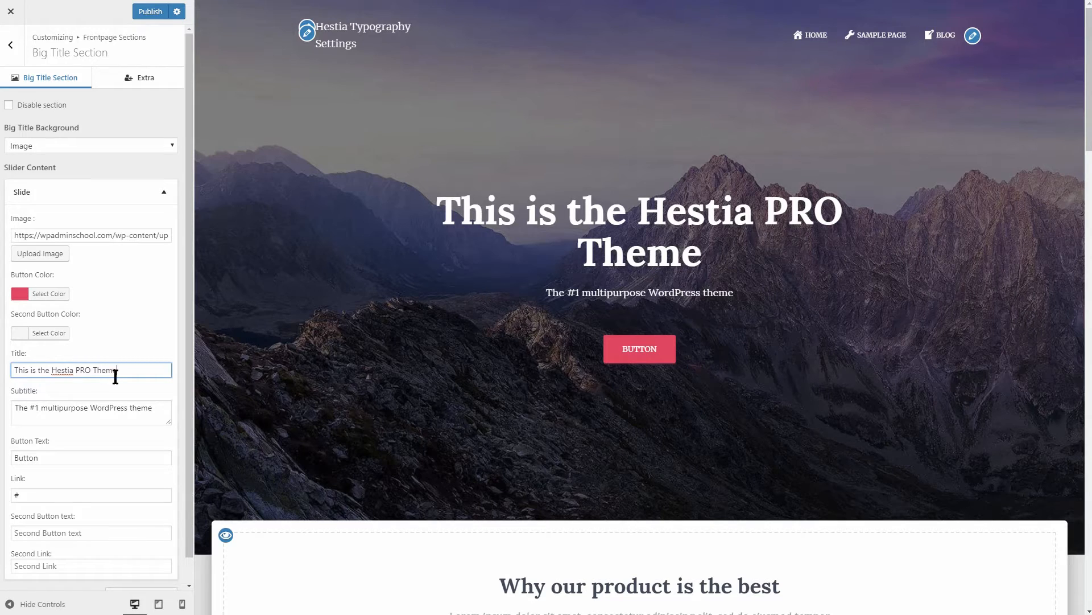
Return to the typography font sizes and set the Big Title Section size to -18.
left_click(10, 45)
left_click(10, 46)
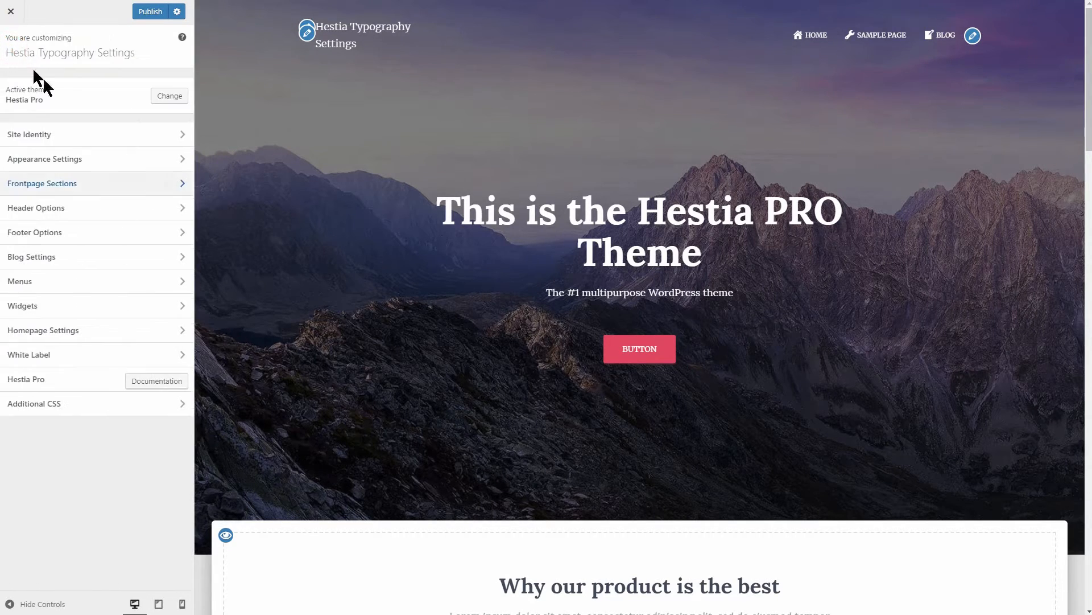
left_click(153, 158)
left_click(146, 109)
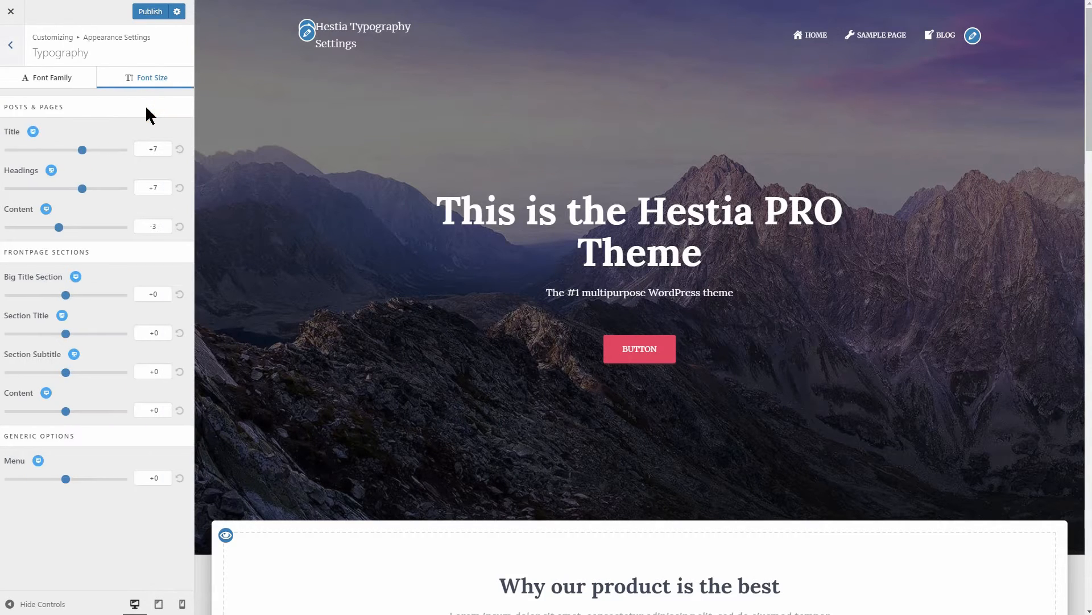
left_click_drag(73, 294, 25, 297)
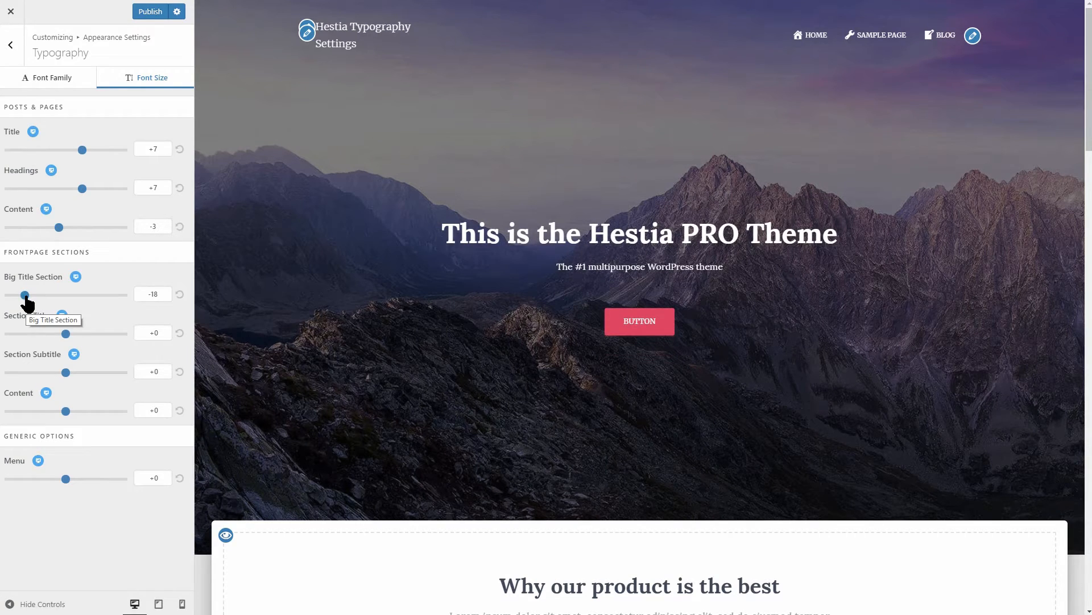
Set the frontpage font sizes to +6 for section title, +4 for section subtitle and +7 for content, and the menu size to +4.
scroll(315, 310, "down", 8)
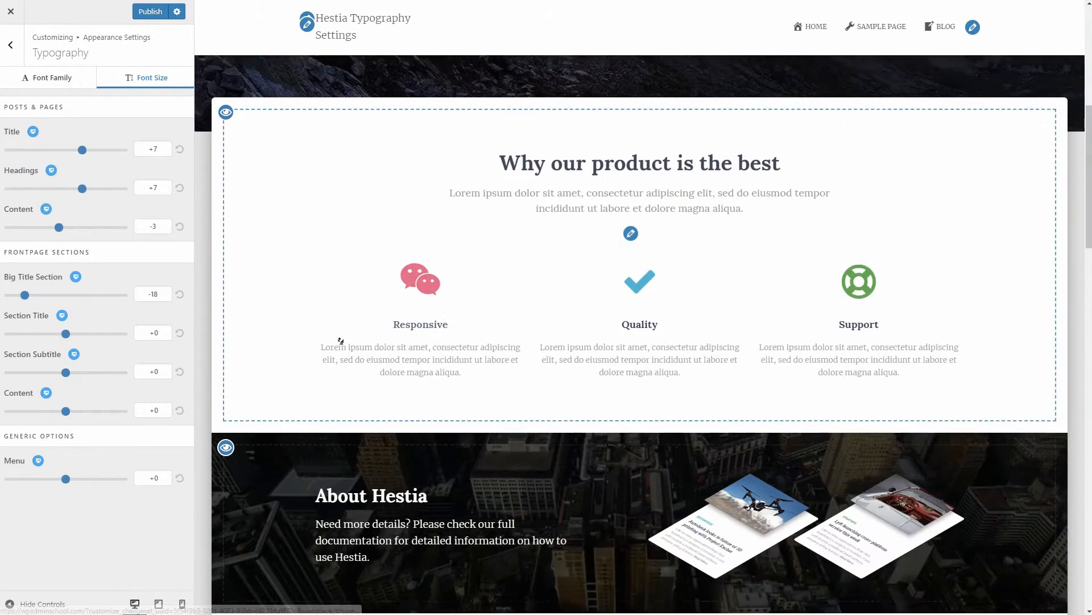
left_click(341, 330)
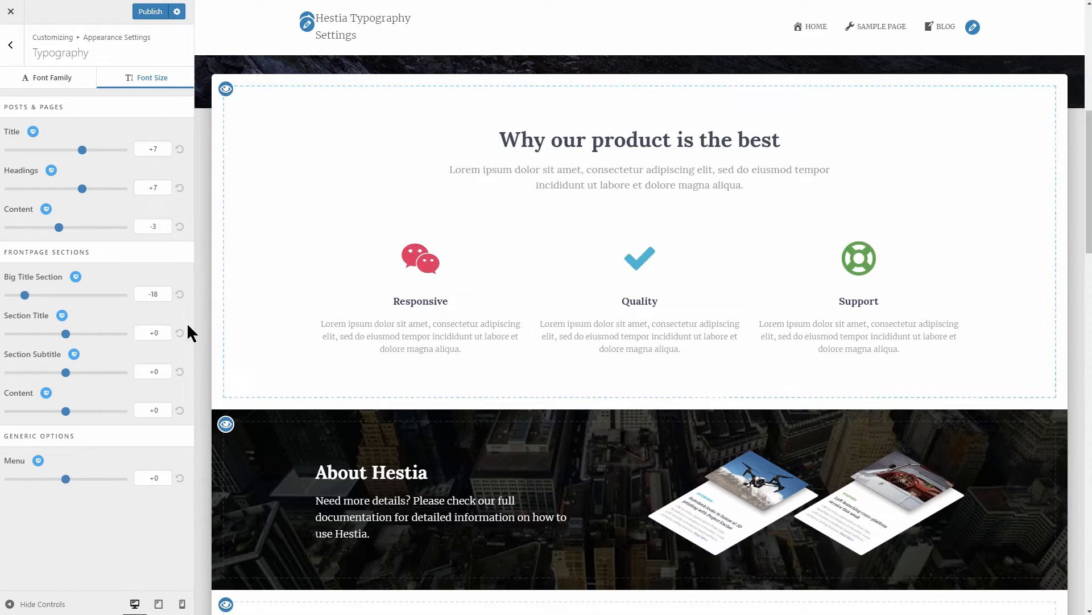
mouse_move(67, 334)
left_mouse_down()
mouse_move(52, 334)
mouse_move(80, 336)
left_mouse_up()
mouse_move(66, 373)
left_mouse_down()
mouse_move(46, 373)
mouse_move(74, 373)
left_mouse_up()
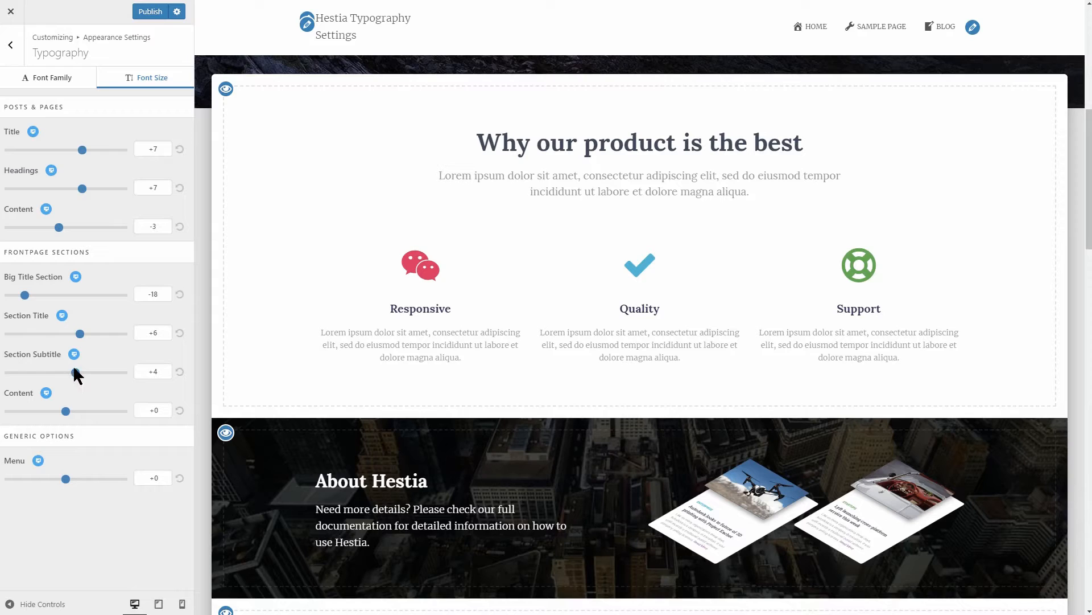
mouse_move(66, 413)
left_mouse_down()
mouse_move(48, 418)
mouse_move(83, 419)
left_mouse_up()
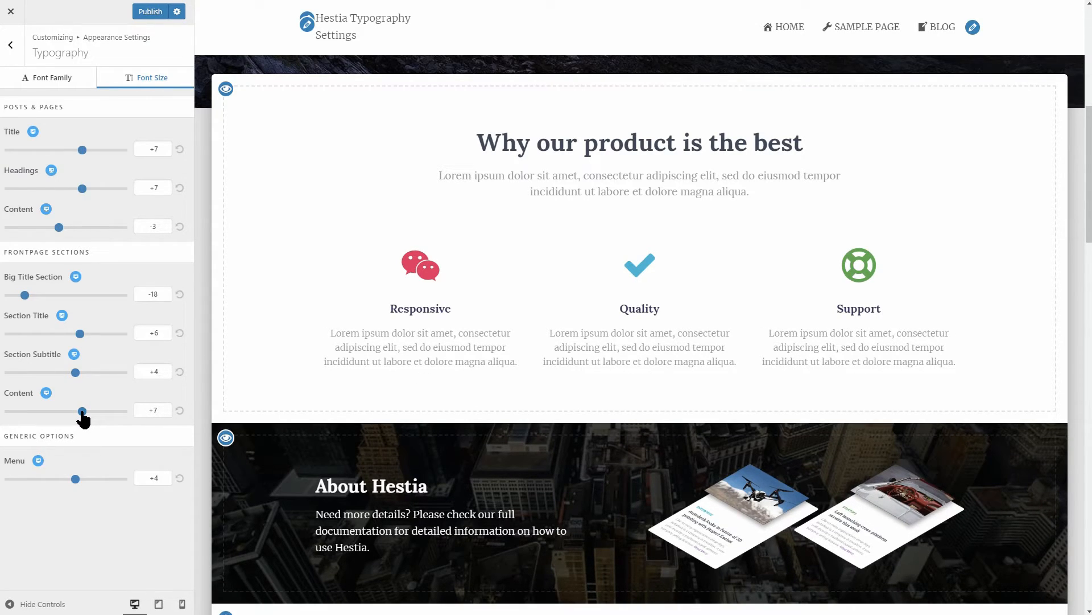
scroll(313, 262, "up", 8)
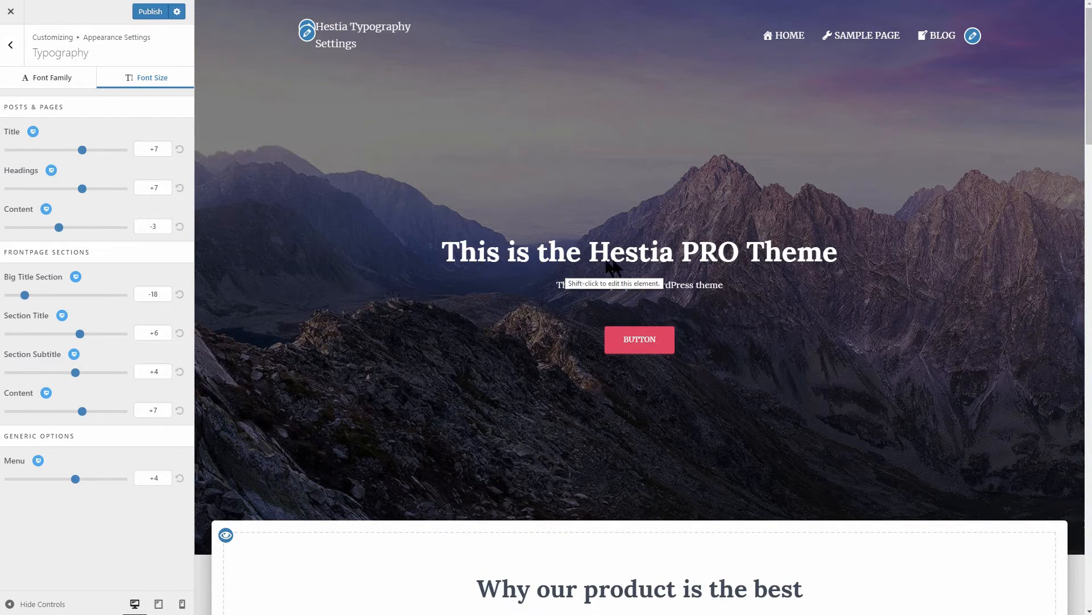
Switch the font size settings to the mobile view and set the Big Title Section size to -2.
left_click(77, 278)
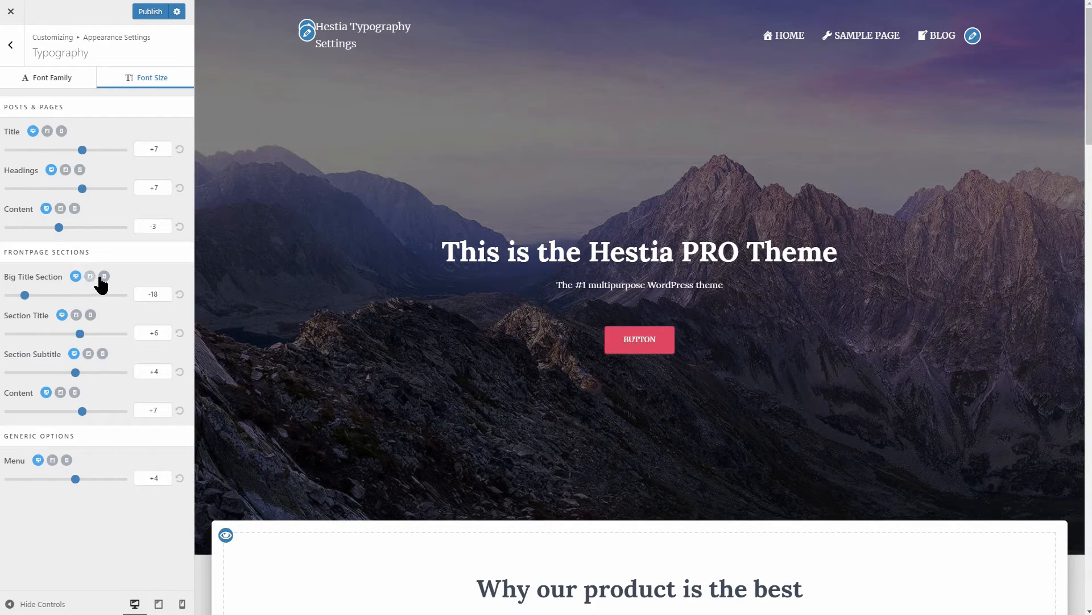
left_click(104, 277)
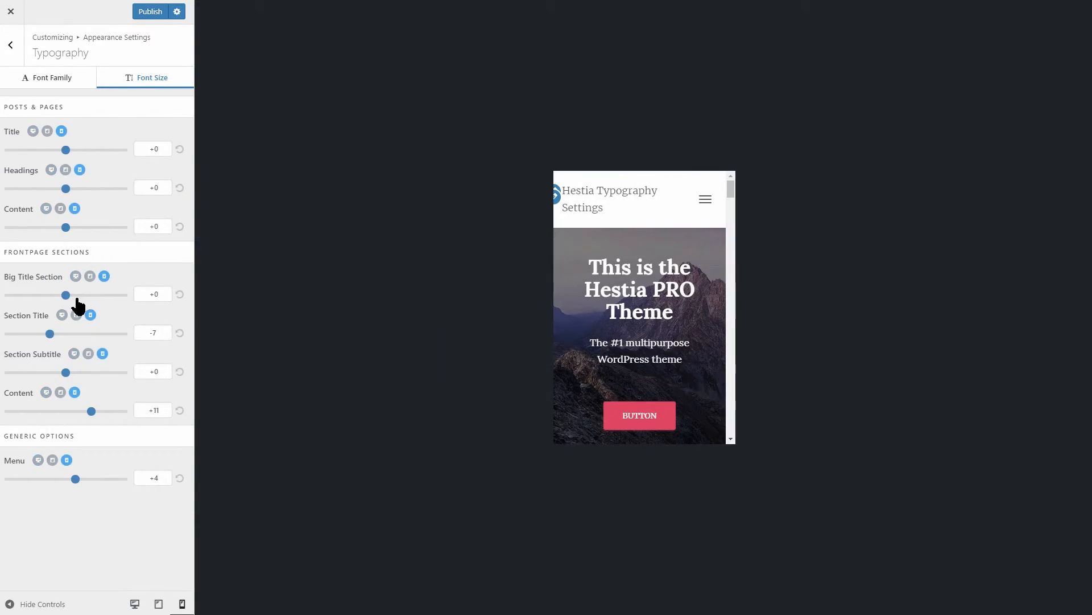
mouse_move(66, 295)
left_mouse_down()
mouse_move(35, 295)
mouse_move(61, 295)
left_mouse_up()
Open Sample Page in the mobile preview and set the Posts & Pages title size to -7 for mobile.
left_click(706, 199)
left_click(632, 257)
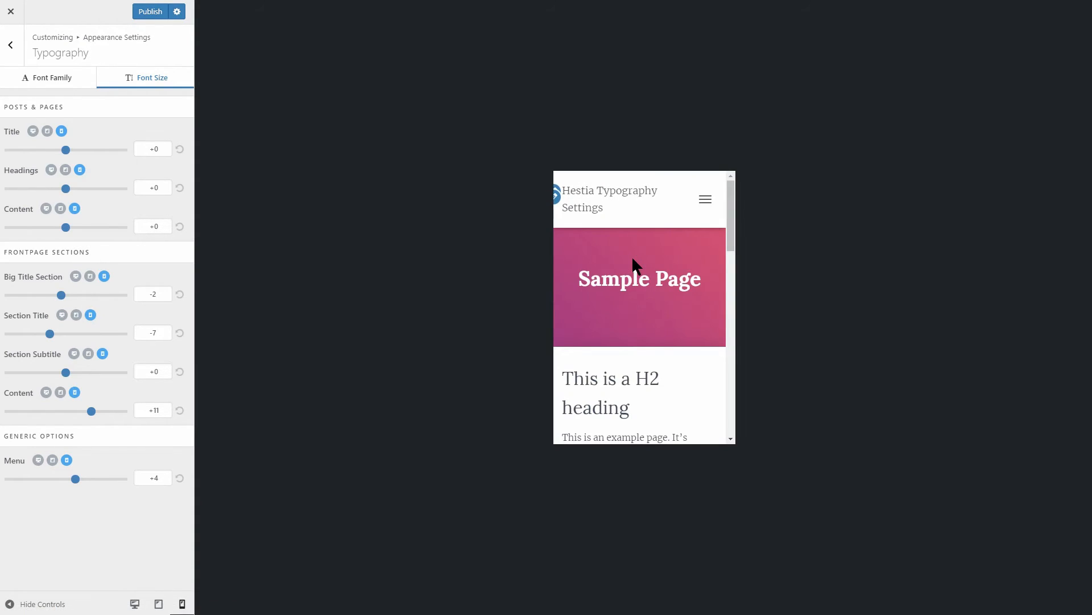
mouse_move(67, 150)
left_mouse_down()
mouse_move(53, 150)
mouse_move(86, 150)
mouse_move(49, 151)
left_mouse_up()
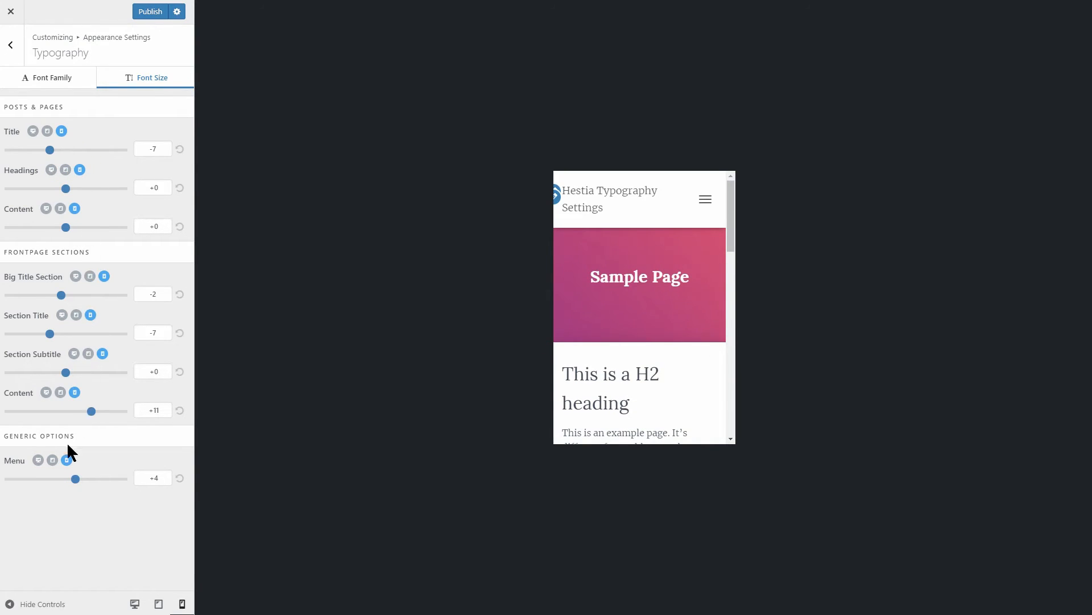
Reduce the menu font size for tablet while previewing the expanded navigation, and set the menu size to +3 for mobile.
left_click(38, 460)
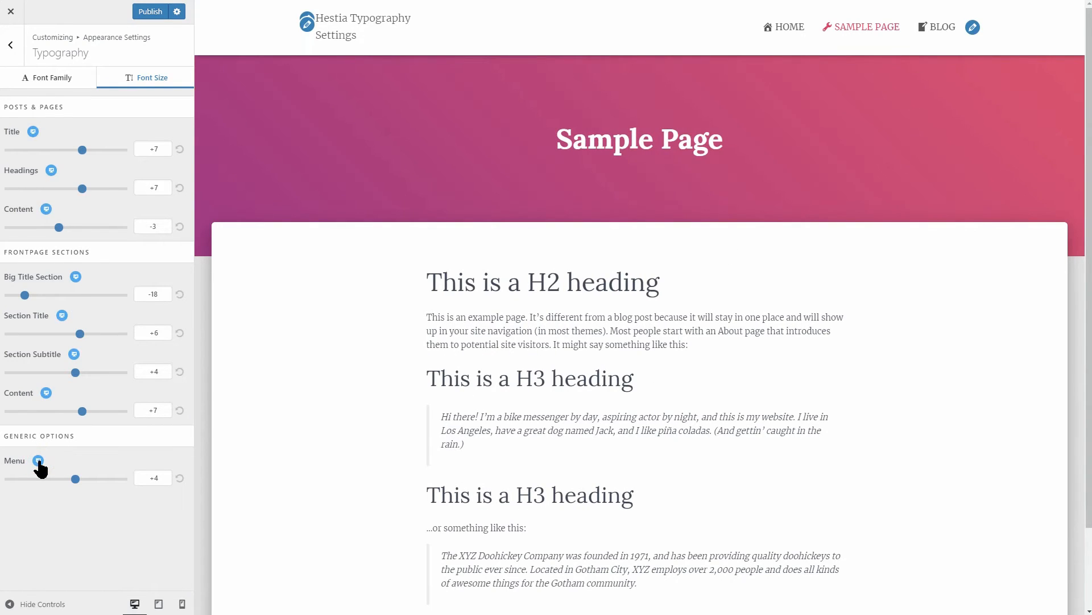
left_click(38, 460)
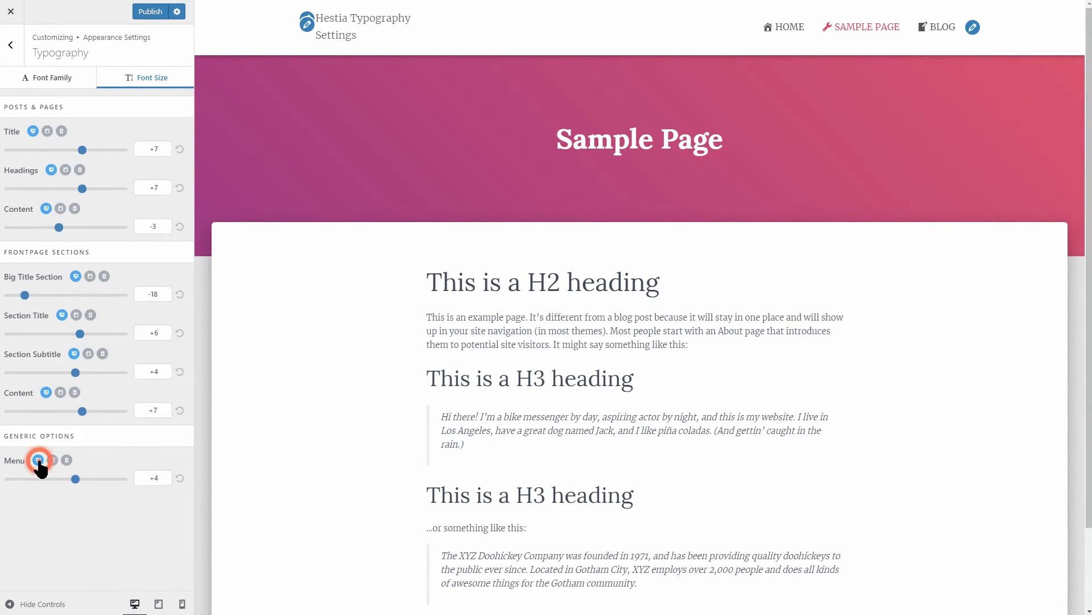
left_click(52, 460)
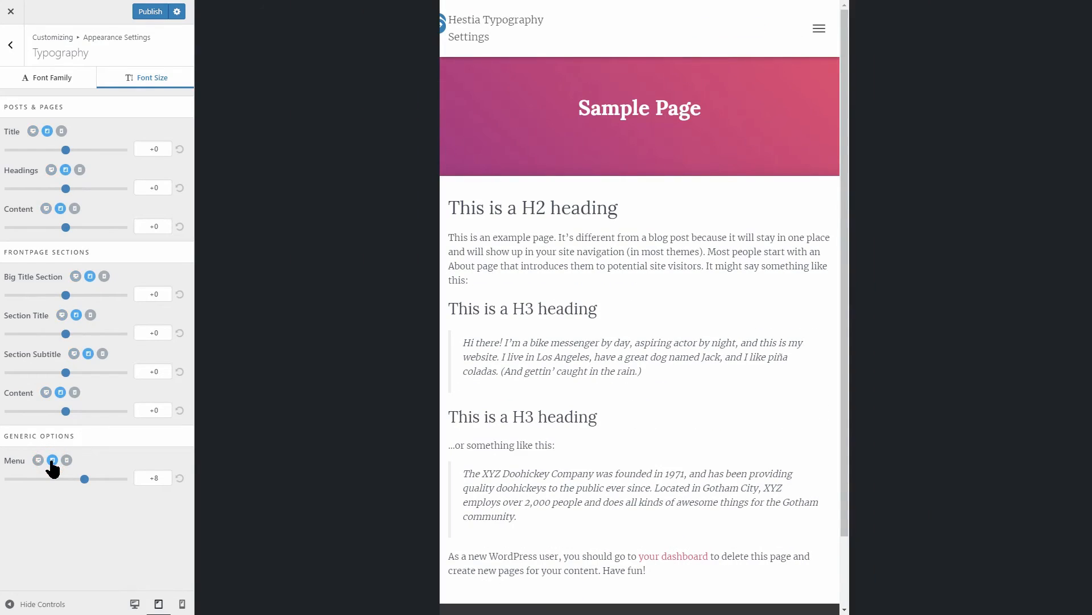
left_click(821, 29)
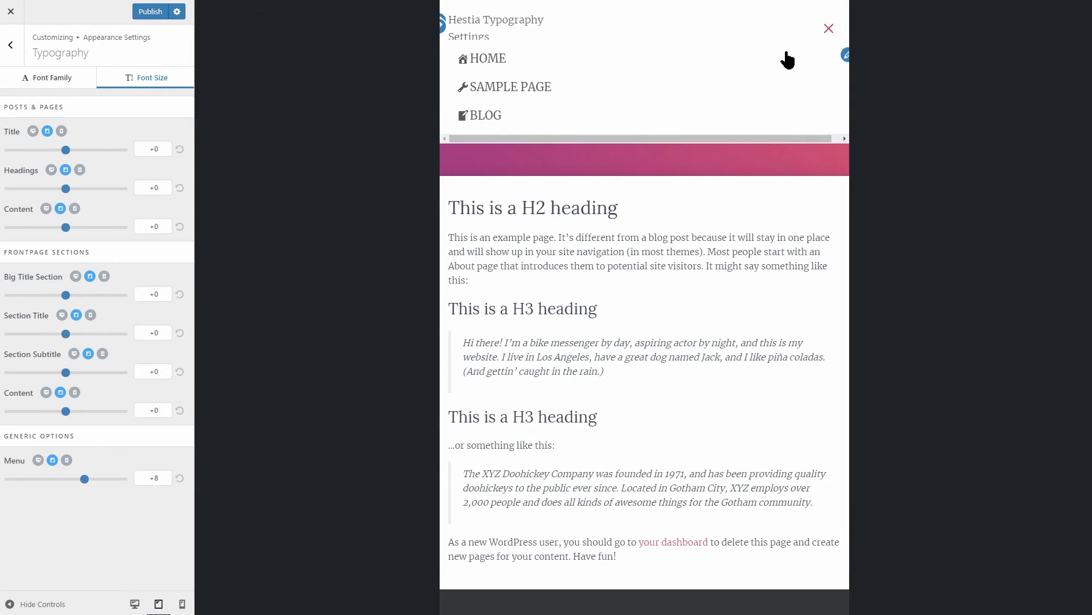
mouse_move(84, 484)
left_mouse_down()
mouse_move(61, 480)
mouse_move(73, 483)
left_mouse_up()
left_click(67, 460)
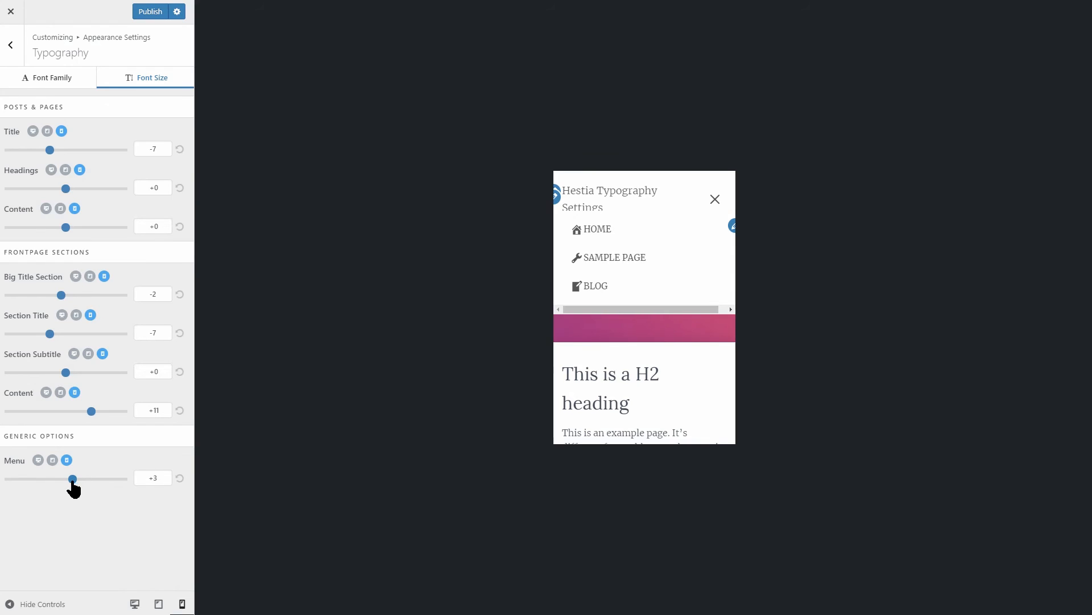
Return the preview to the desktop view and go back to the site's front page.
left_click(38, 460)
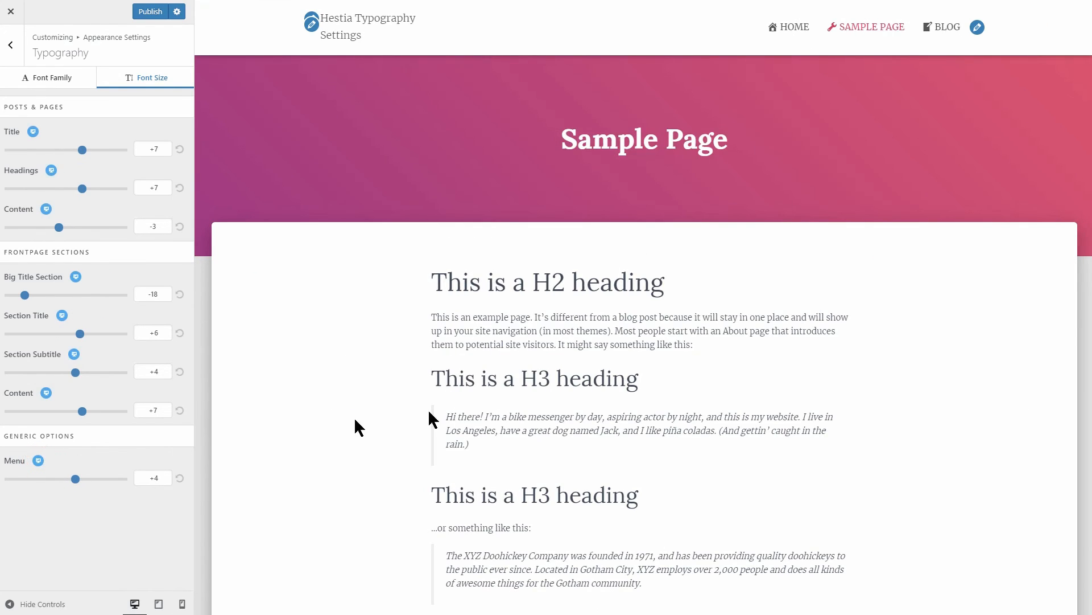
left_click(341, 33)
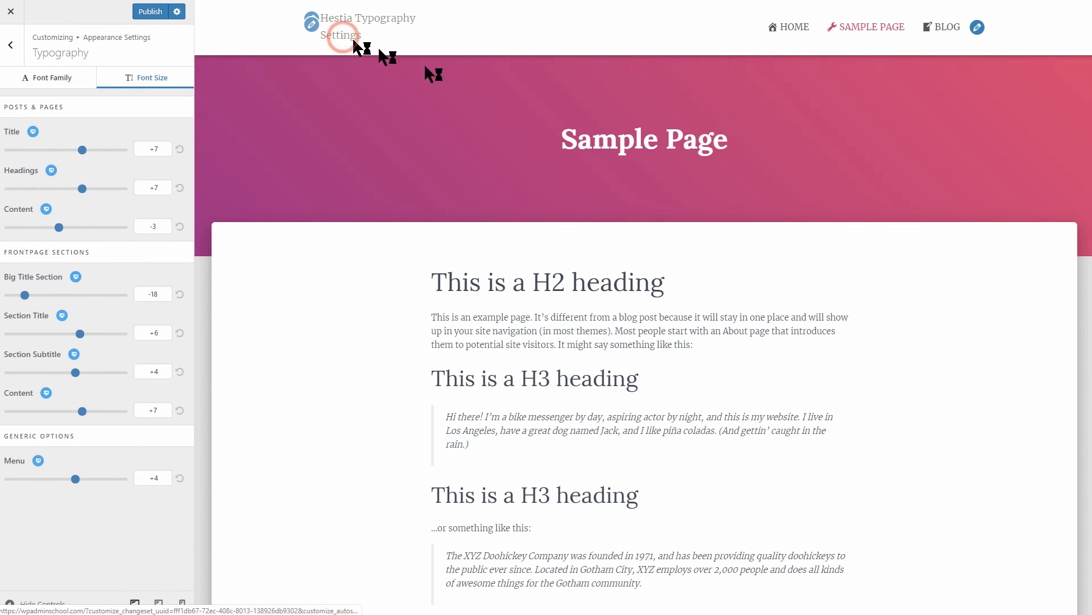